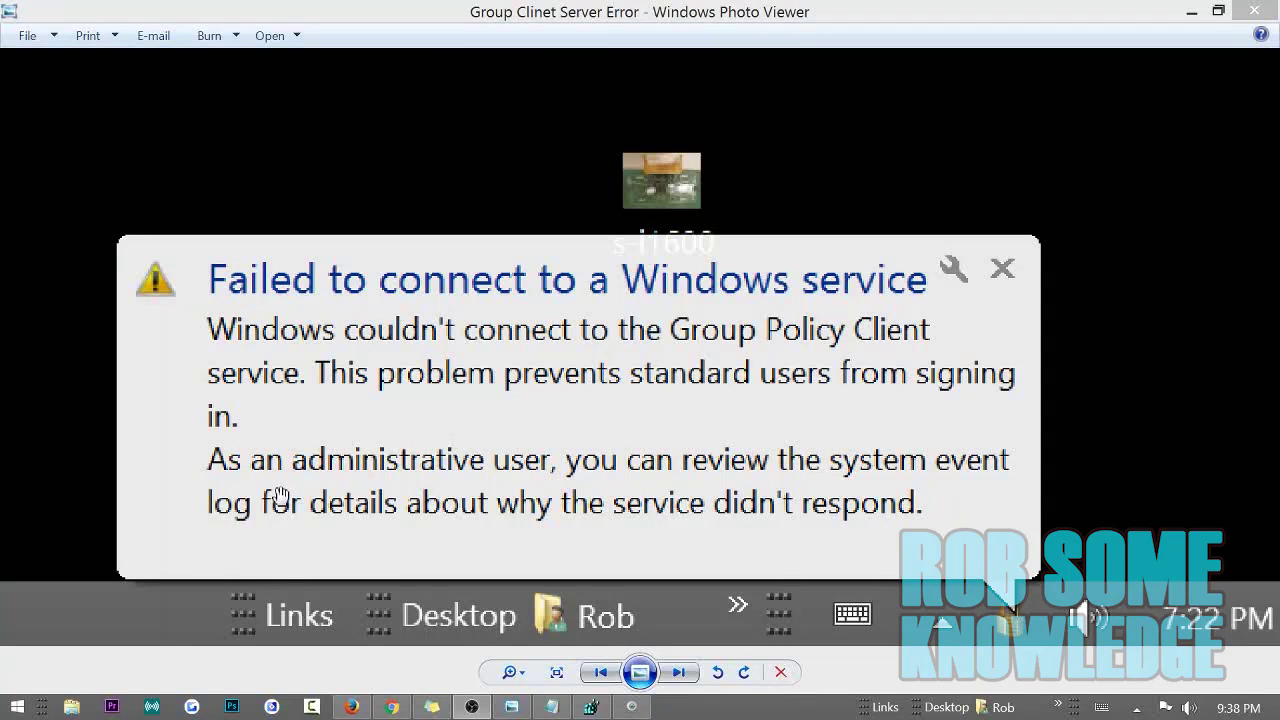
# Step: Run REGEDIT from the Run dialog and approve the User Account Control prompt
pyautogui.press('super+r')
pyautogui.moveTo(147, 490); pyautogui.dragTo(233, 372)
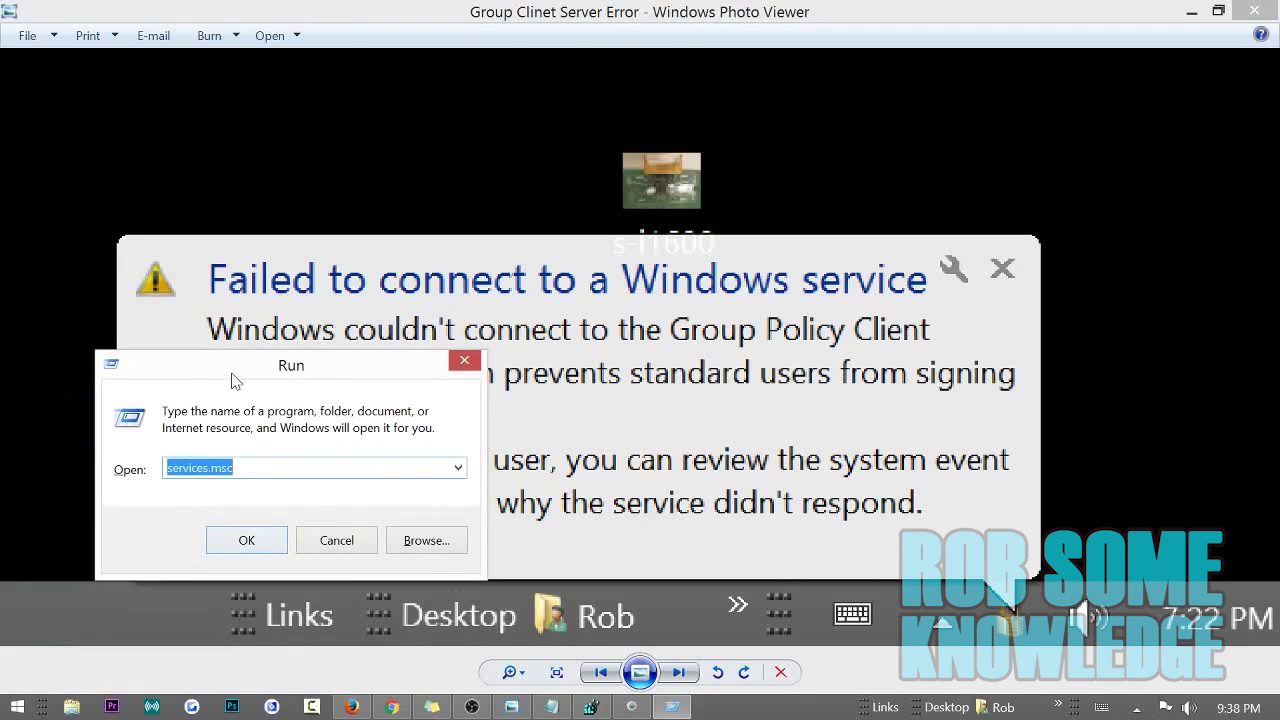
pyautogui.click(16, 710)
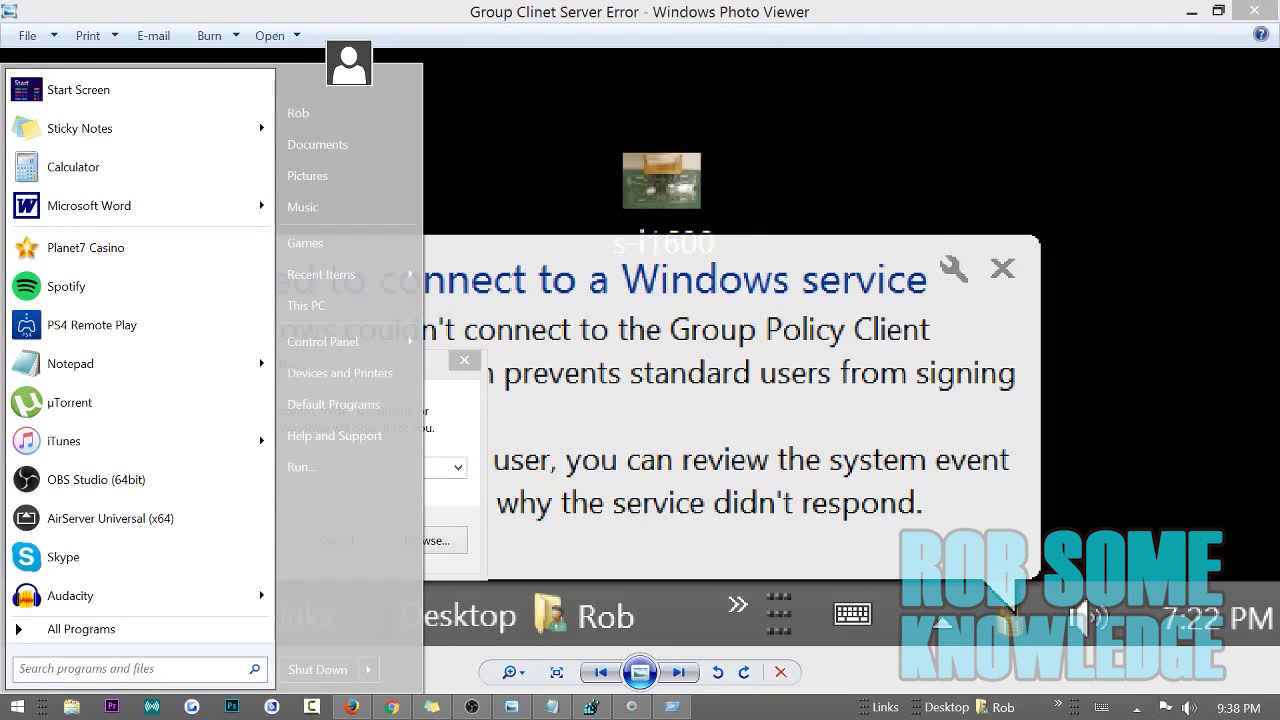
pyautogui.click(326, 465)
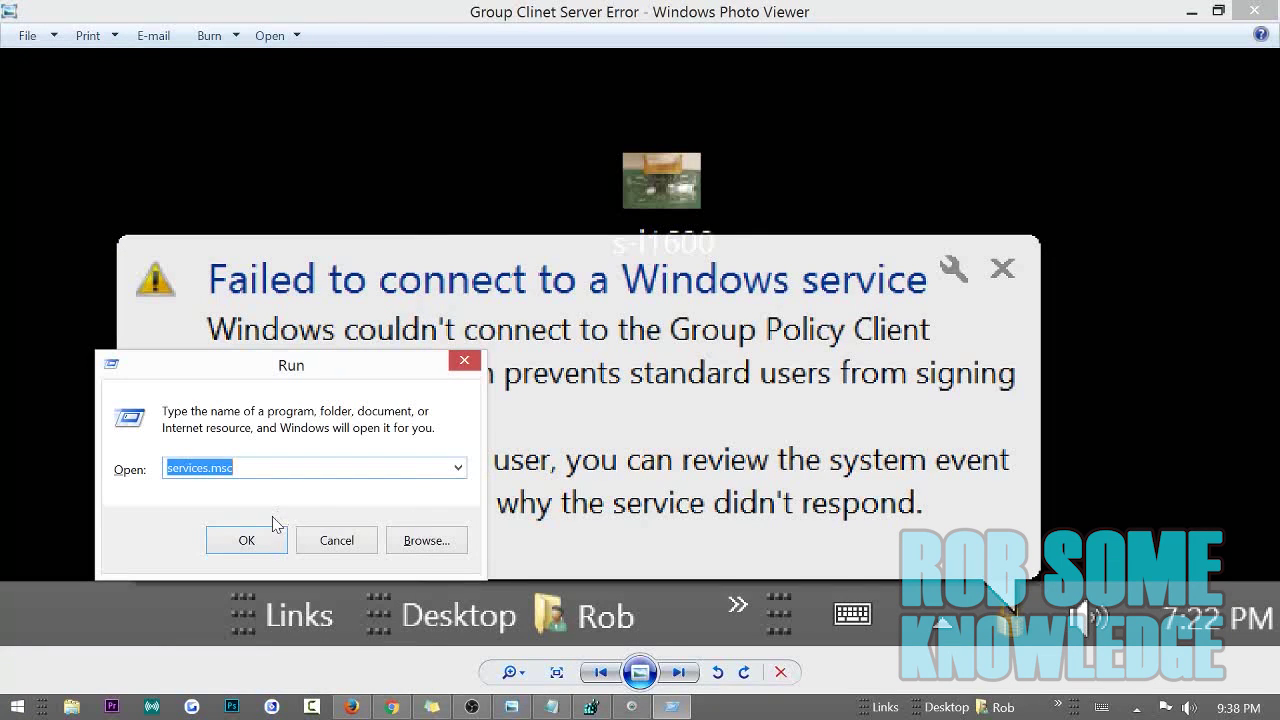
pyautogui.moveTo(262, 366); pyautogui.dragTo(194, 460)
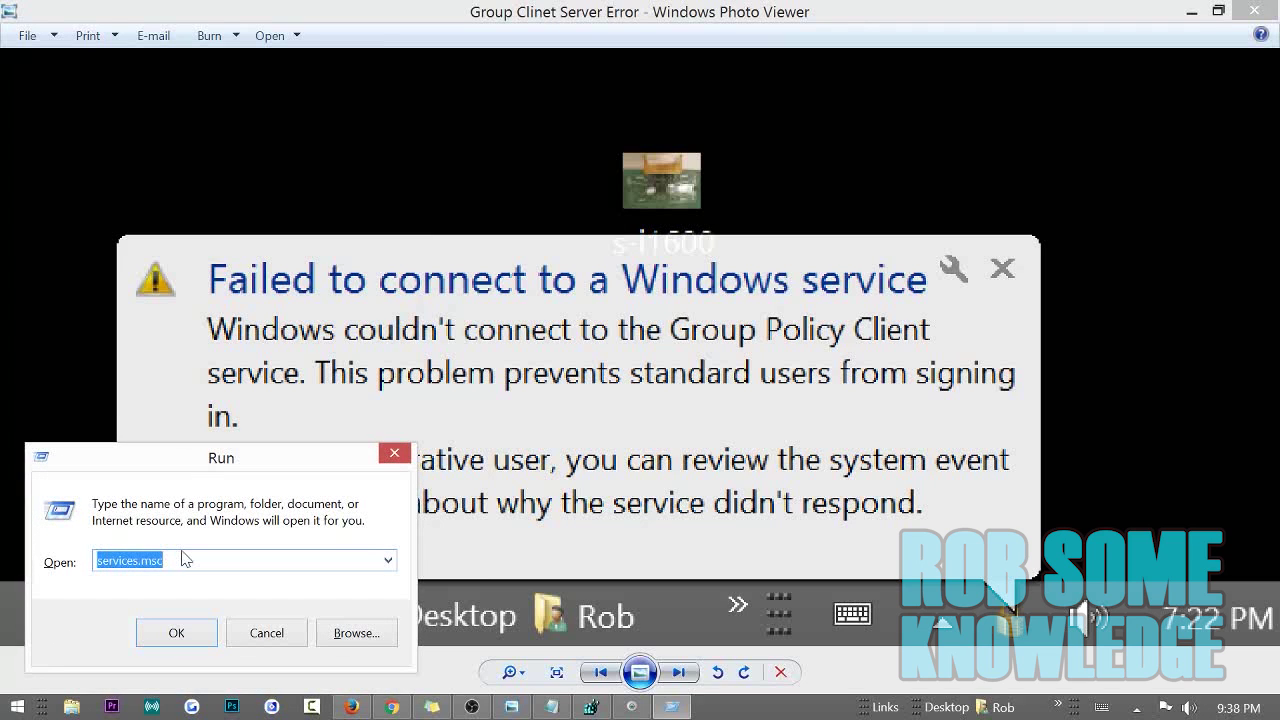
pyautogui.write('REGEDIT')
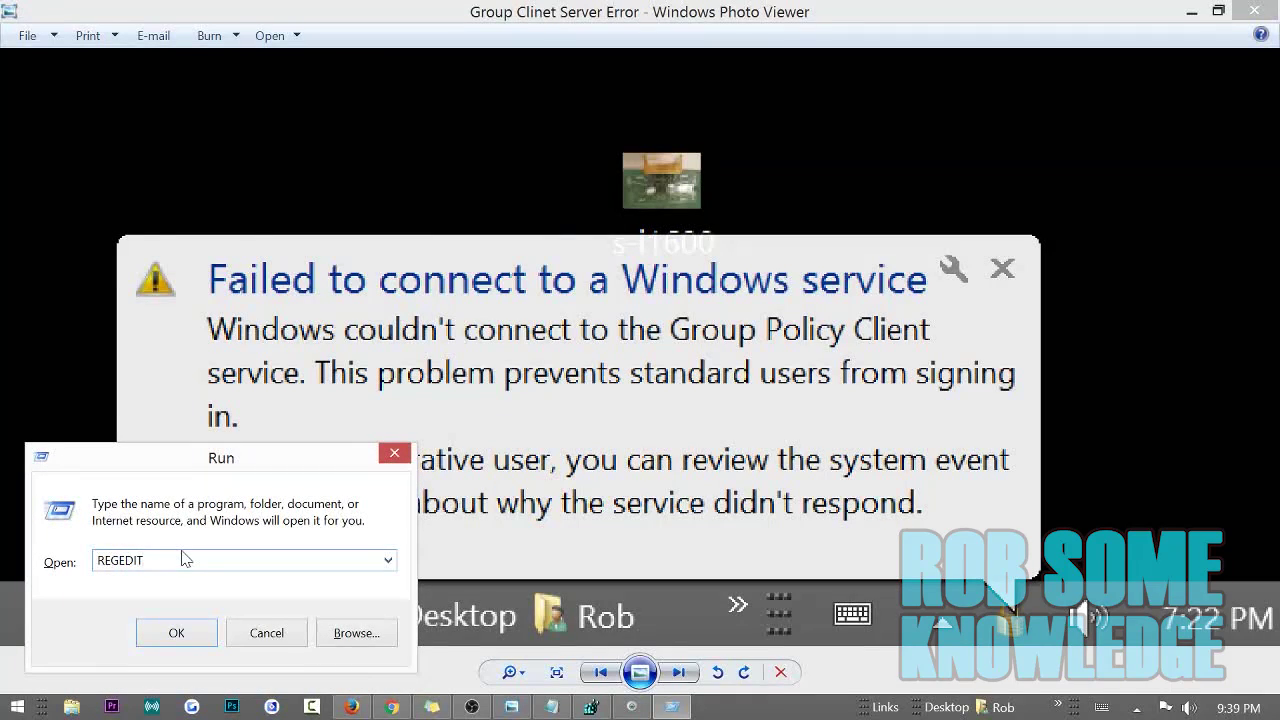
pyautogui.press('Return')
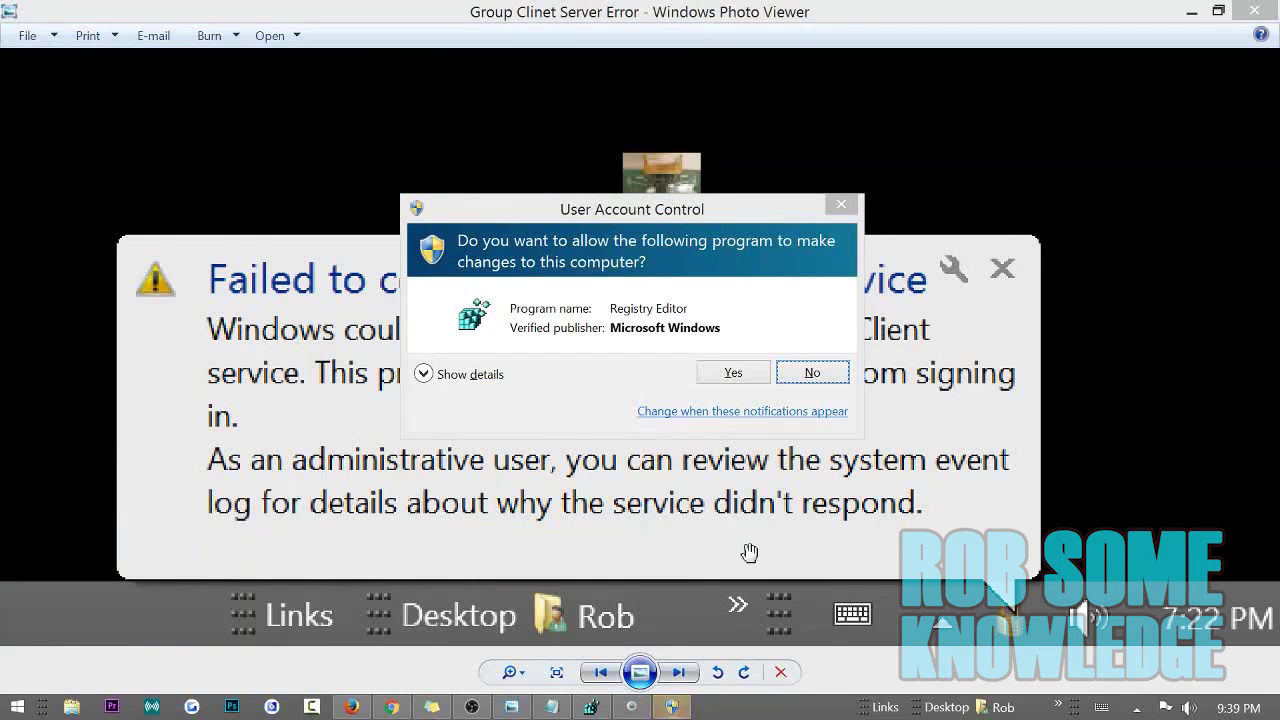
pyautogui.click(730, 374)
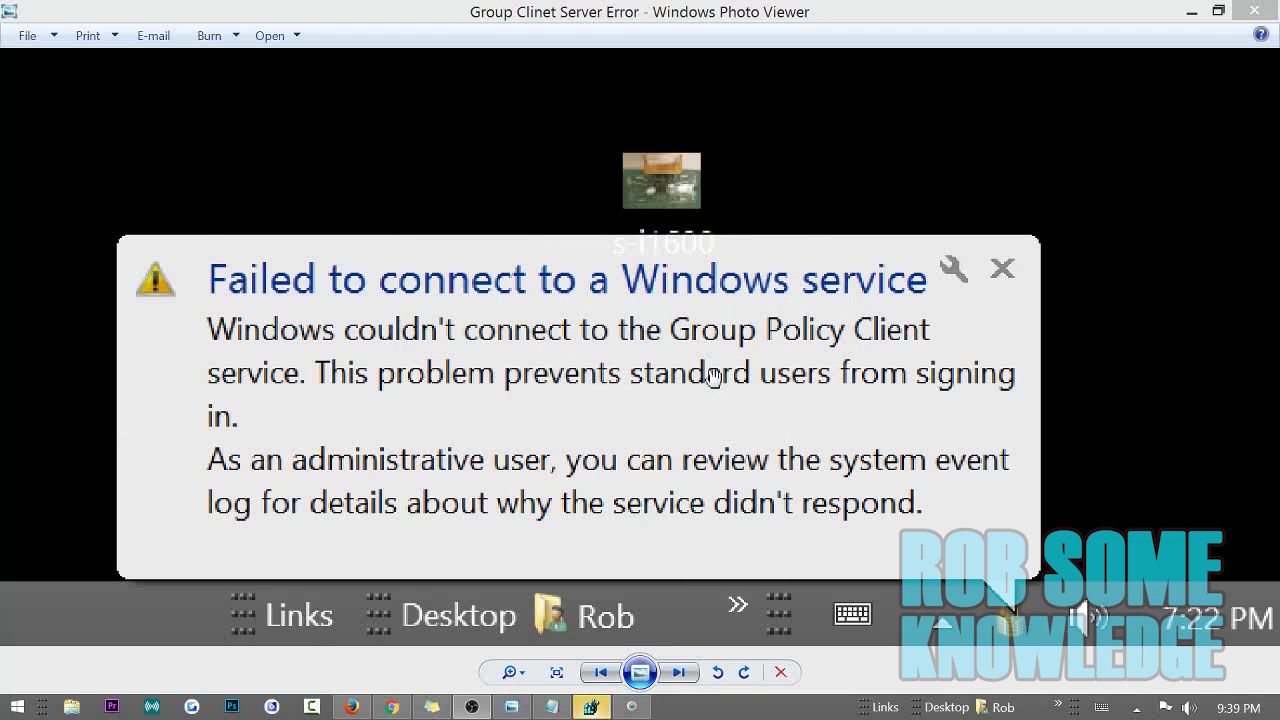
# Step: Maximize Registry Editor and collapse the tree back to HKEY_LOCAL_MACHINE
pyautogui.click(594, 707)
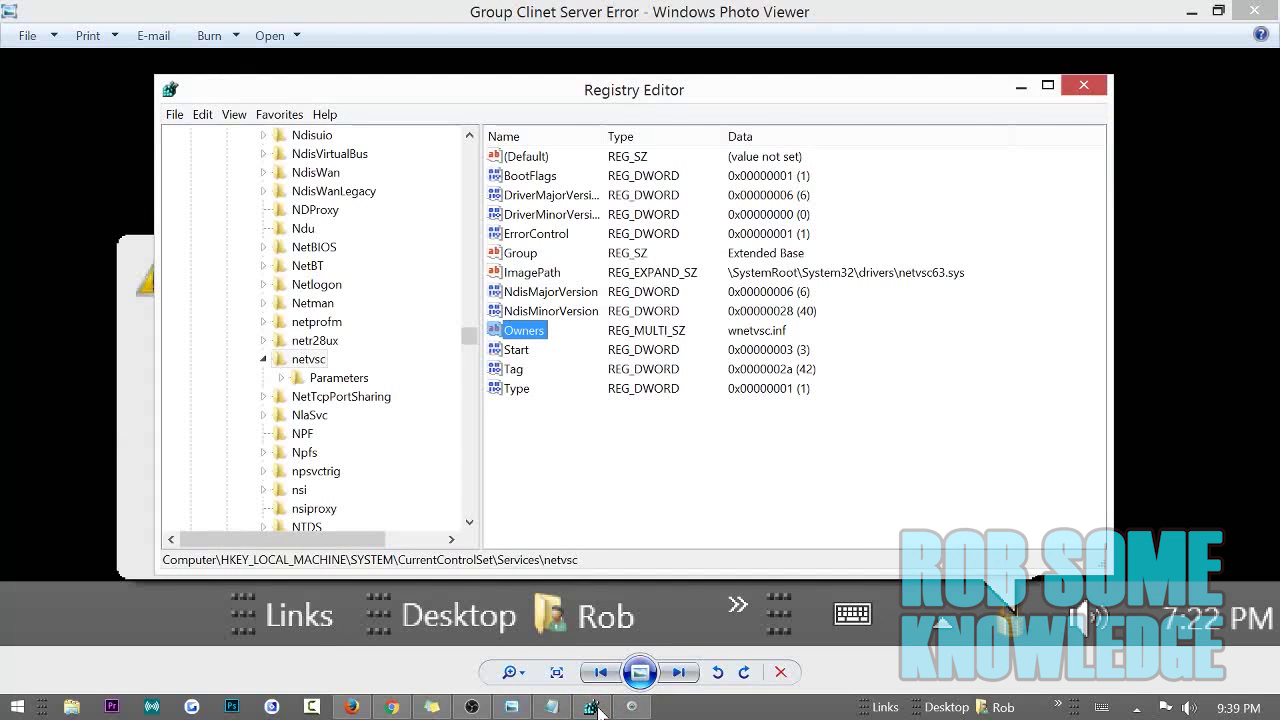
pyautogui.doubleClick(580, 95)
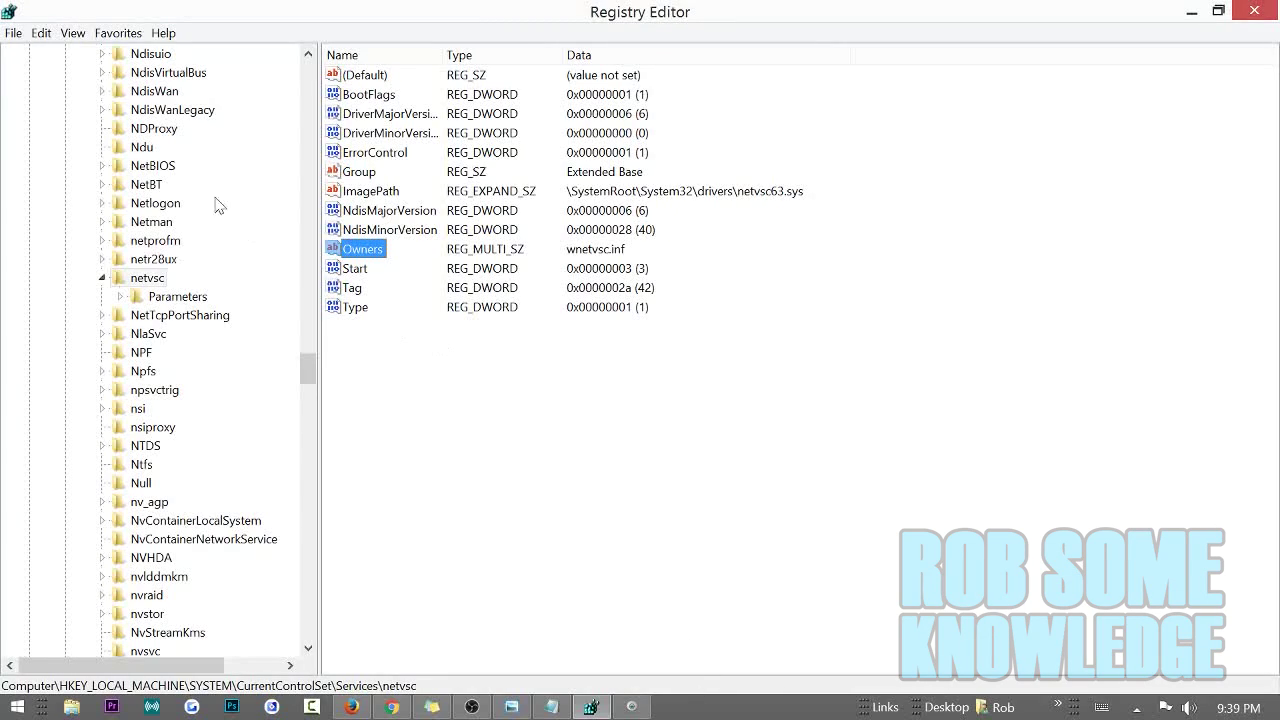
pyautogui.moveTo(307, 372); pyautogui.dragTo(272, 94)
pyautogui.click(85, 281)
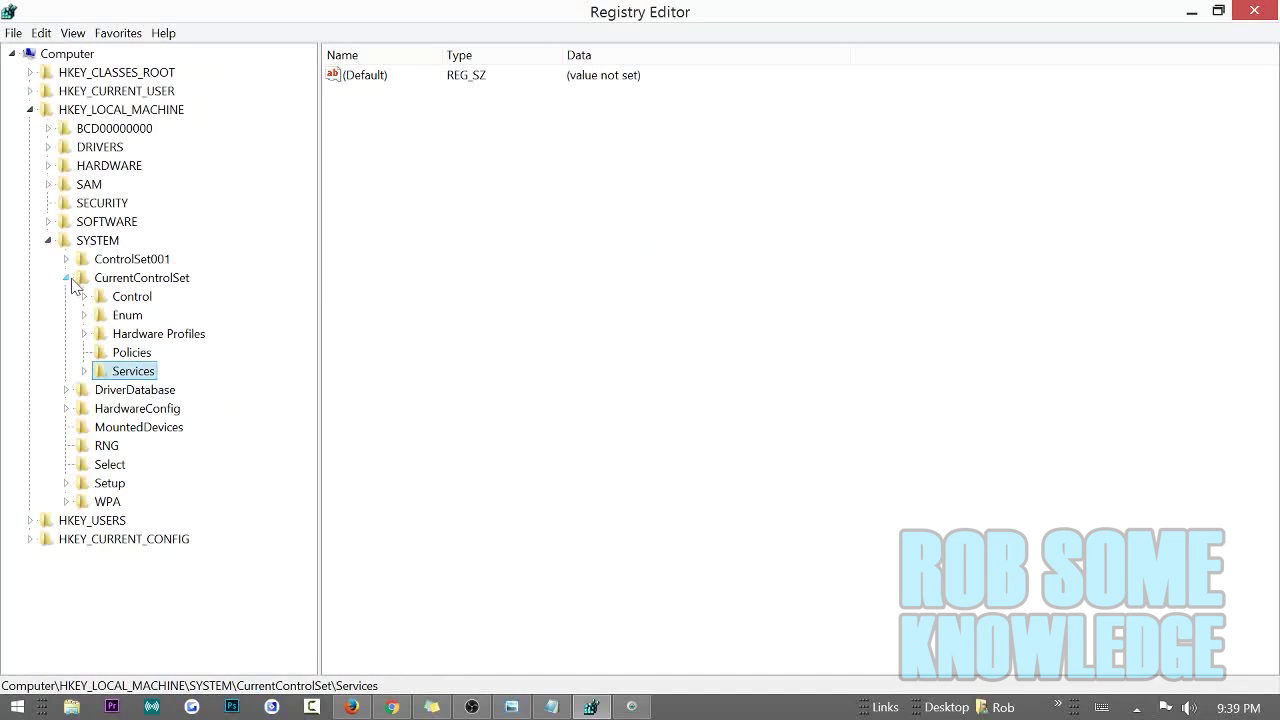
pyautogui.click(66, 277)
pyautogui.click(48, 240)
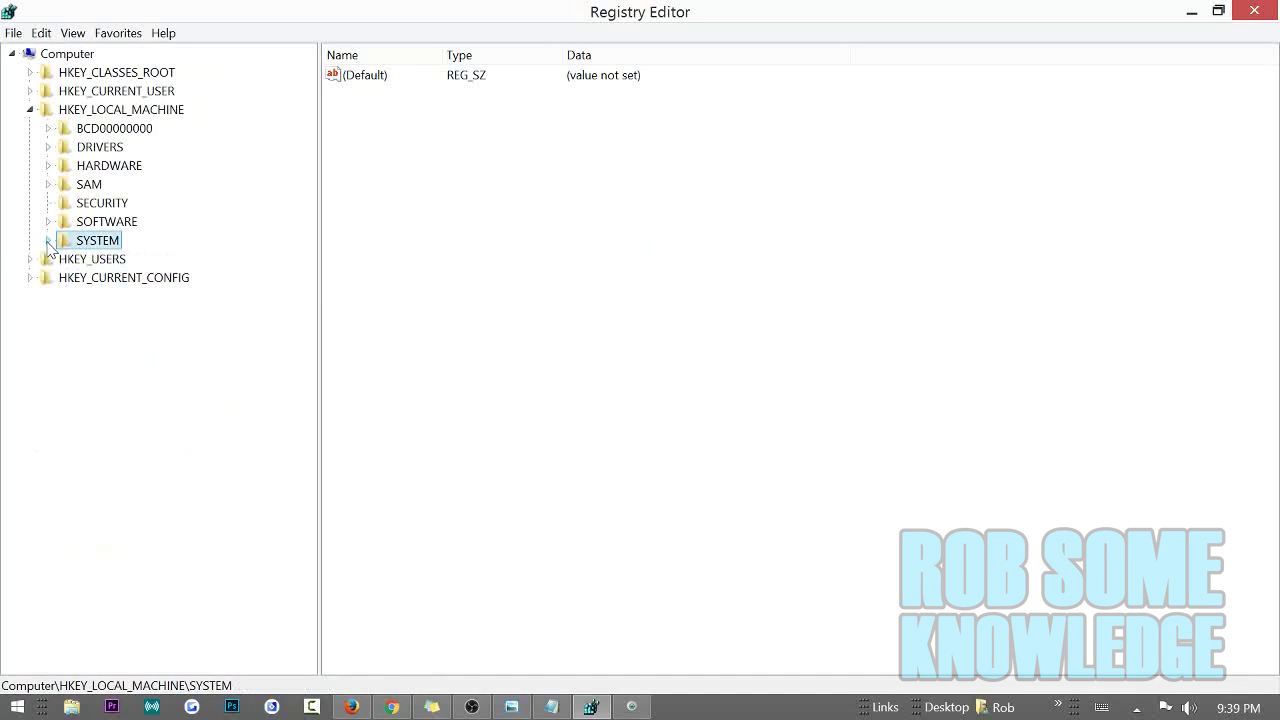
pyautogui.click(30, 109)
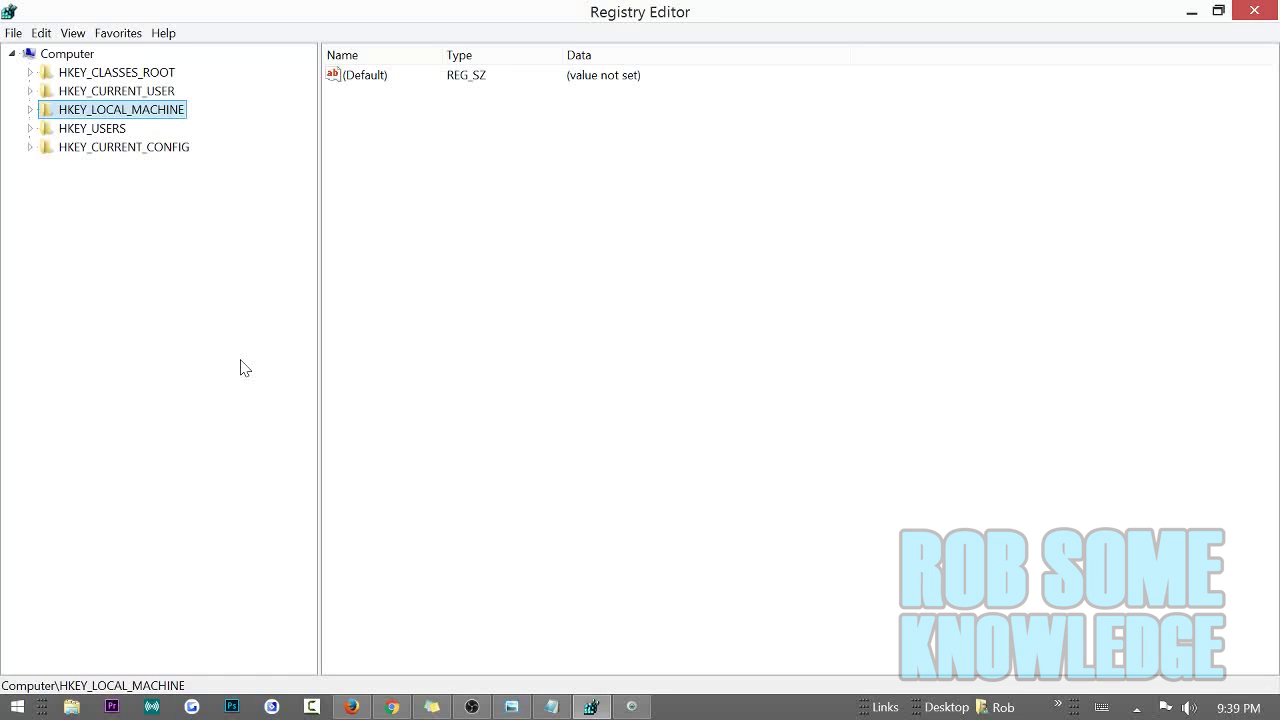
# Step: Expand HKEY_LOCAL_MACHINE\SYSTEM\CurrentControlSet\Services and select the netvsc key to list its values
pyautogui.click(30, 109)
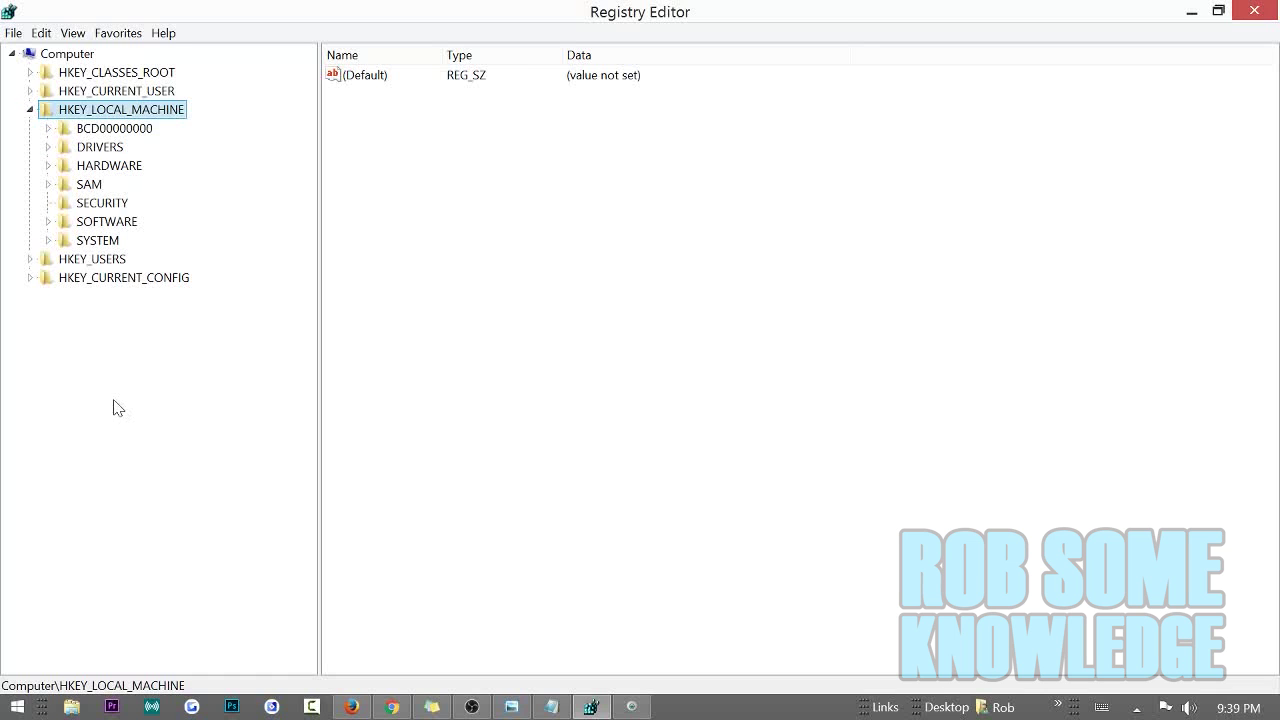
pyautogui.click(47, 241)
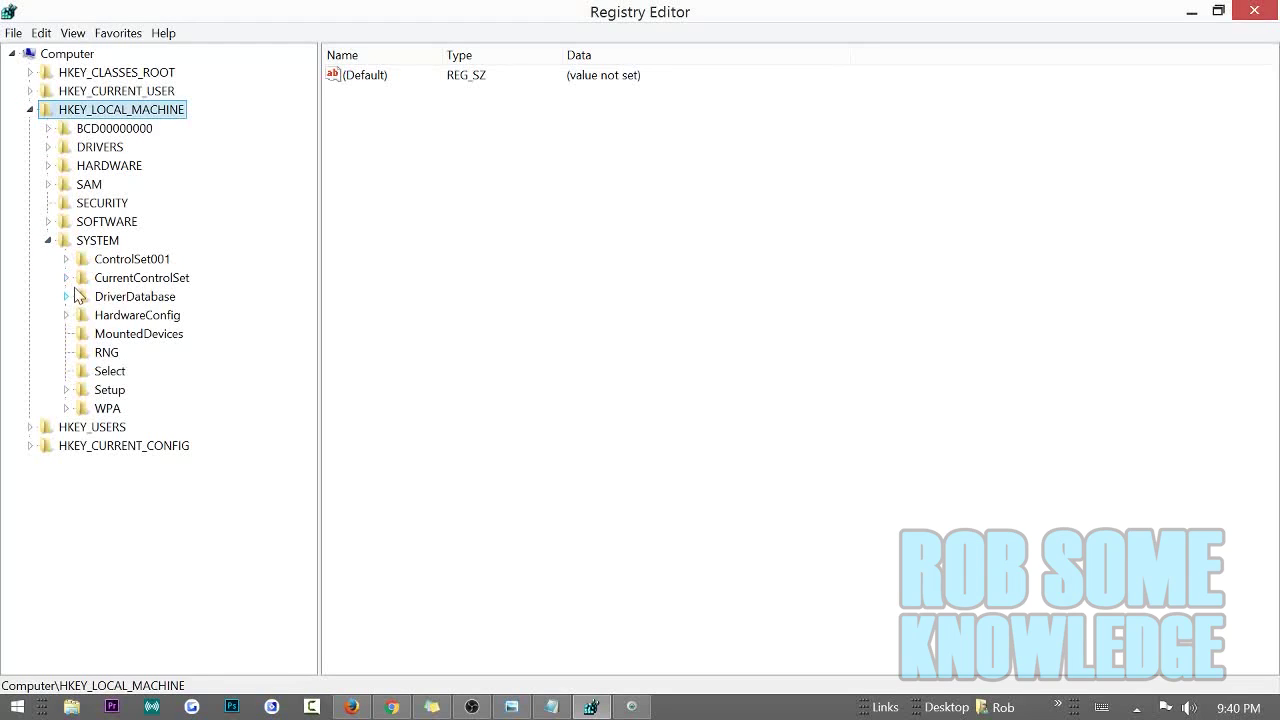
pyautogui.click(66, 278)
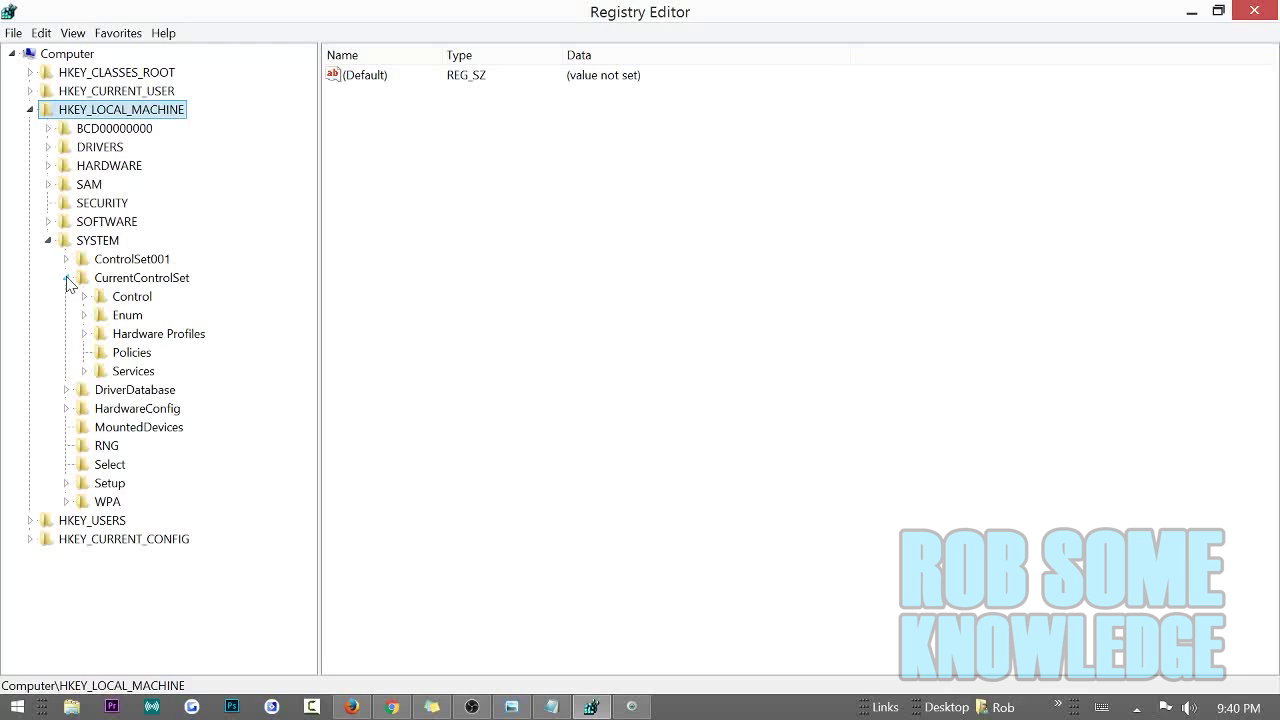
pyautogui.click(84, 372)
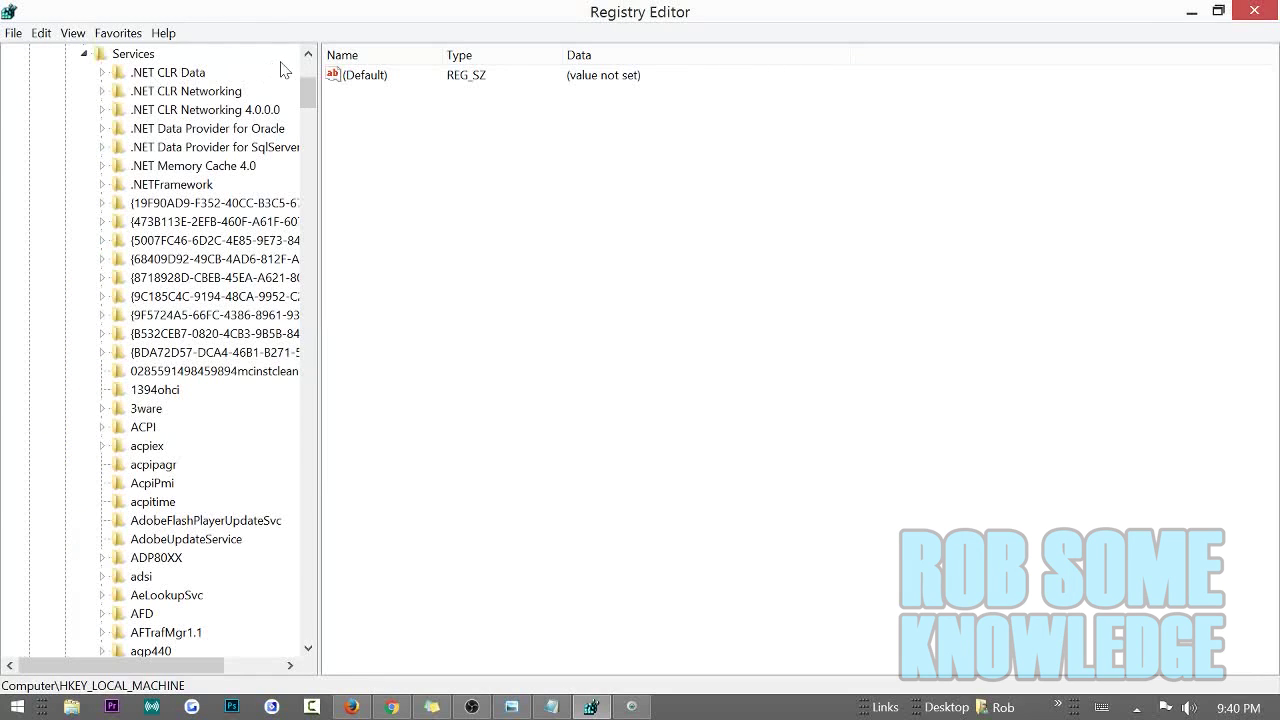
pyautogui.moveTo(309, 95); pyautogui.dragTo(314, 366)
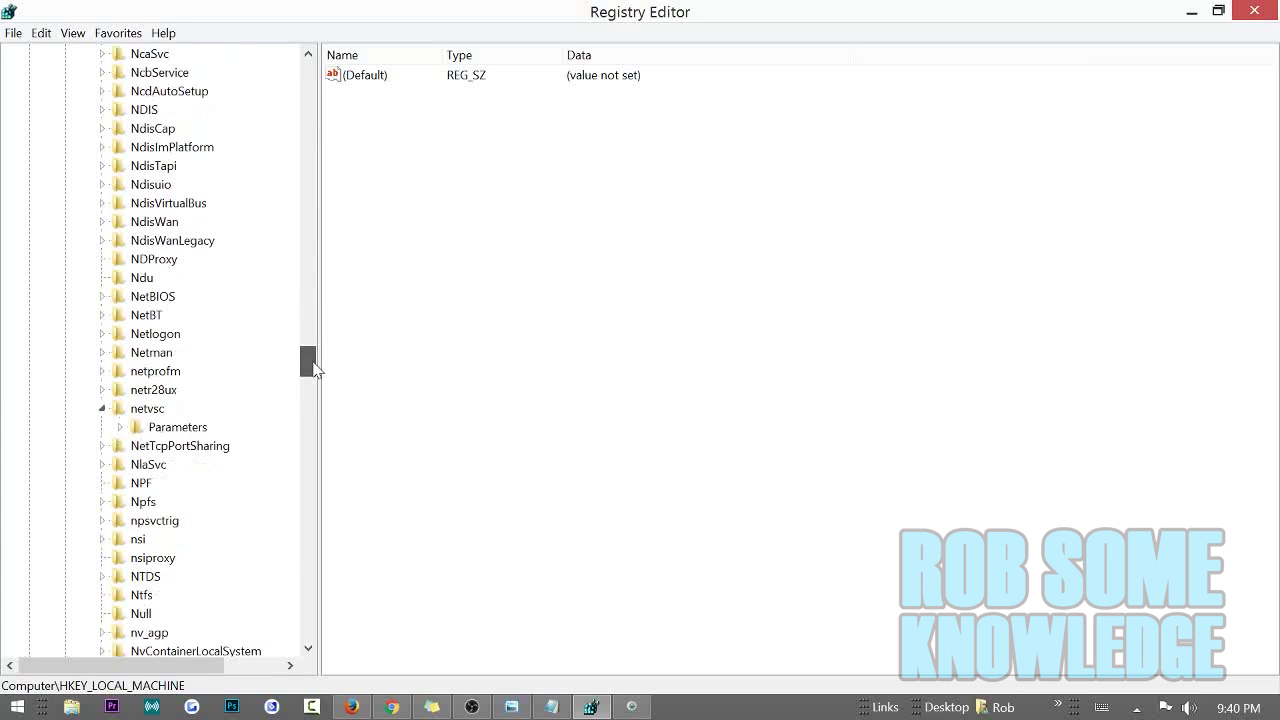
pyautogui.click(101, 409)
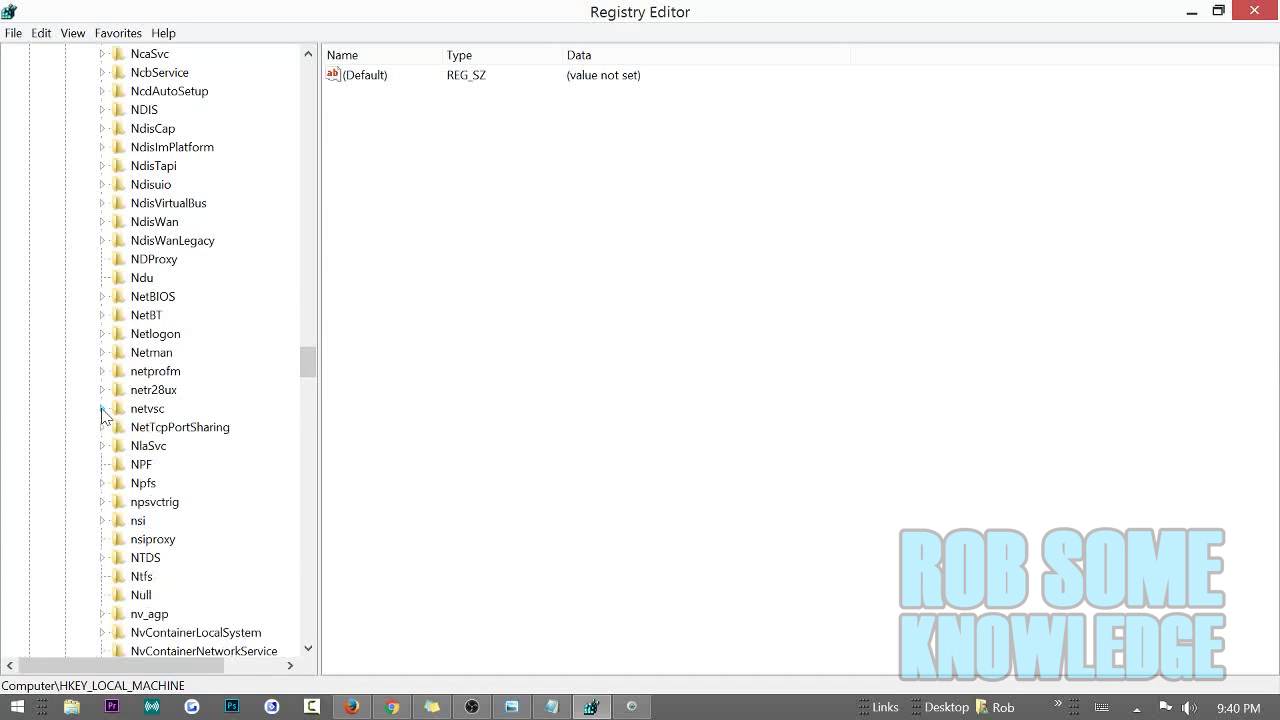
pyautogui.click(143, 410)
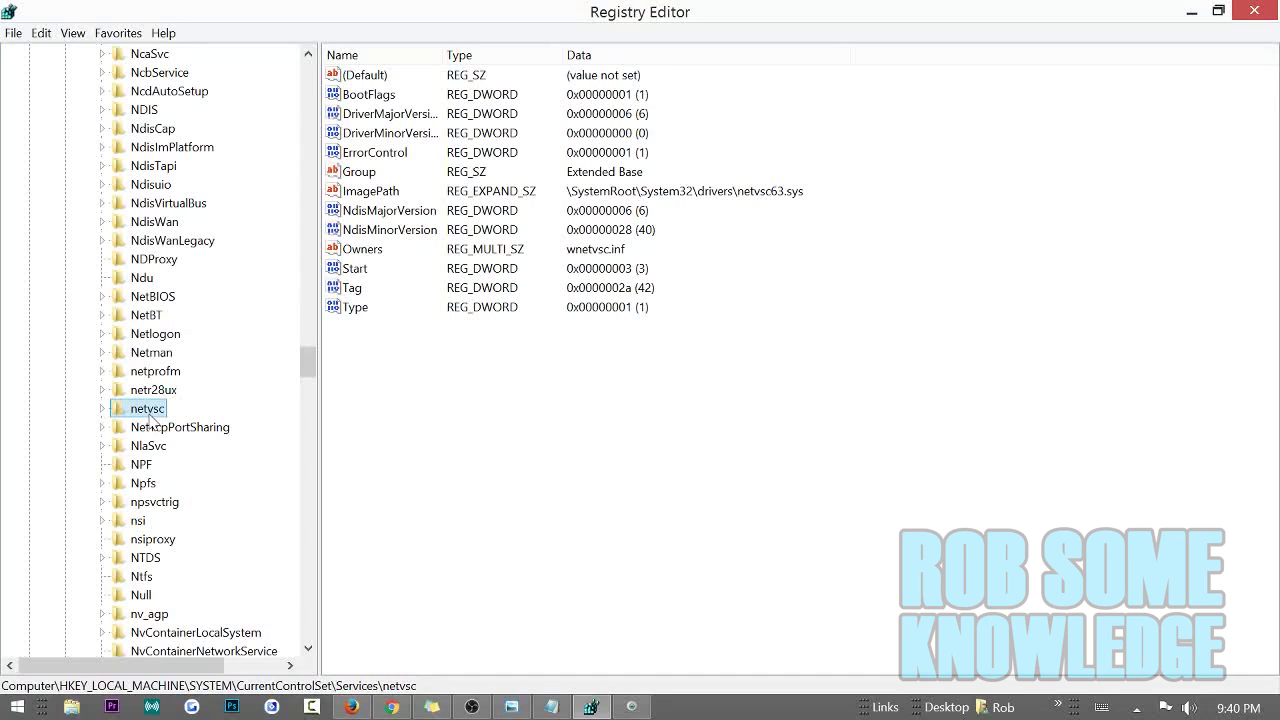
# Step: Rename the Services key netvsc to netsvc by replacing 'vsc' with 'svc'
pyautogui.rightClick(124, 412)
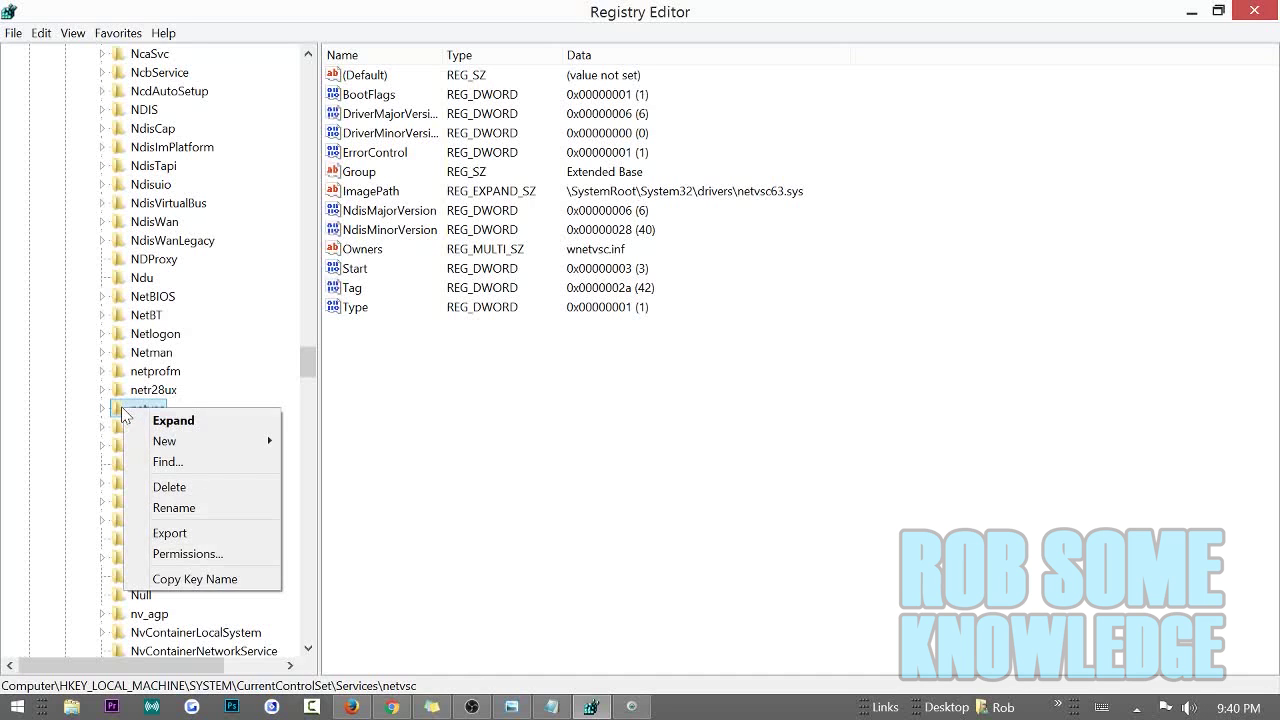
pyautogui.press('Escape')
pyautogui.rightClick(124, 410)
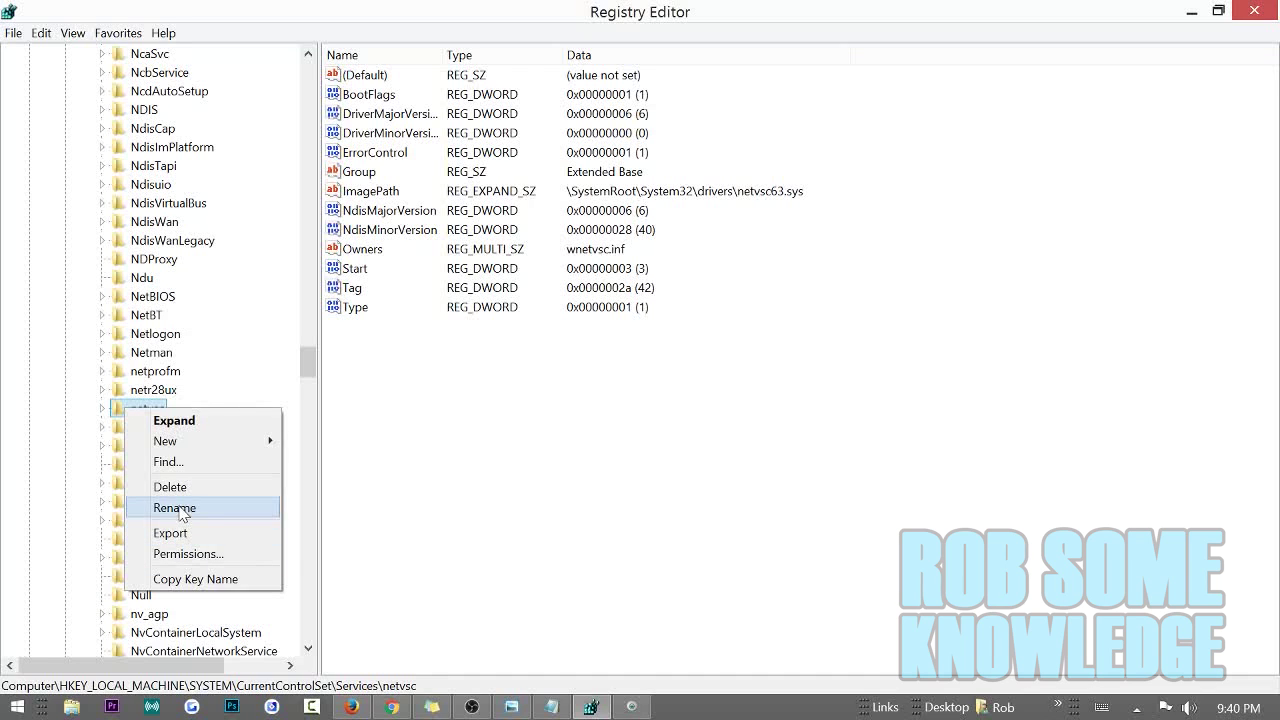
pyautogui.click(176, 508)
pyautogui.press('End')
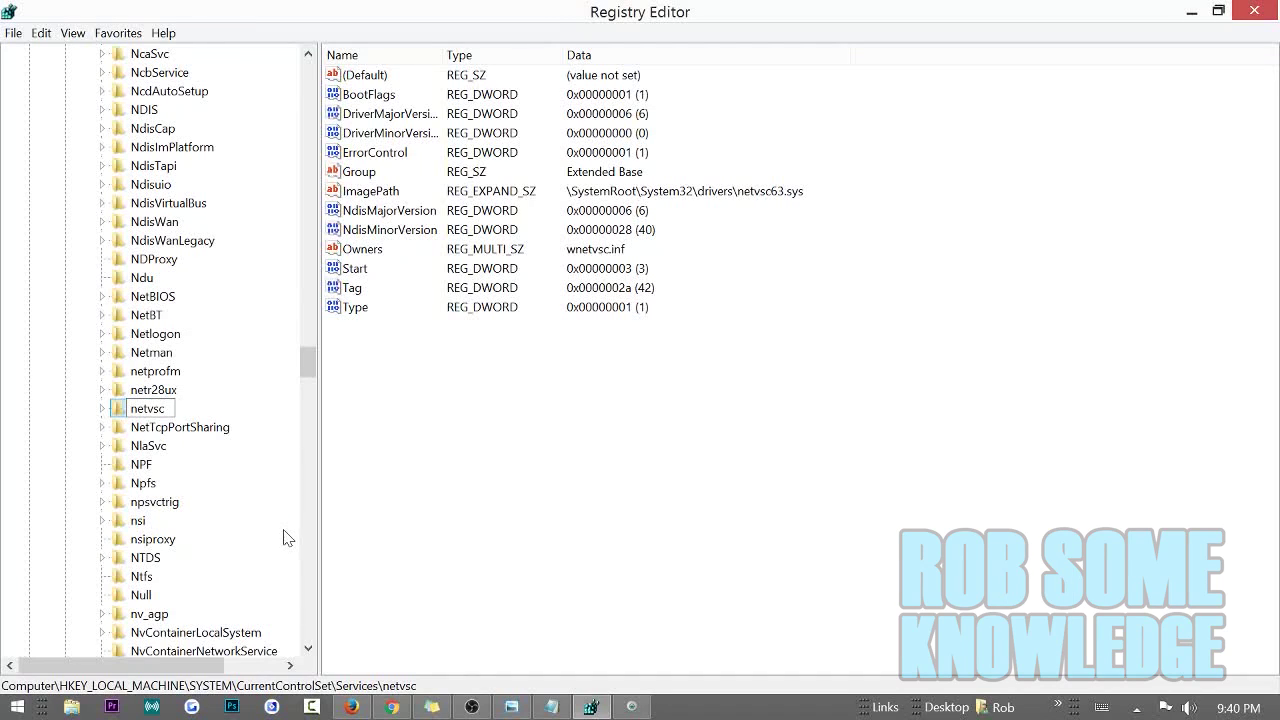
pyautogui.press('BackSpace')
pyautogui.press('BackSpace')
pyautogui.press('BackSpace')
pyautogui.write('svc')
pyautogui.press('Return')
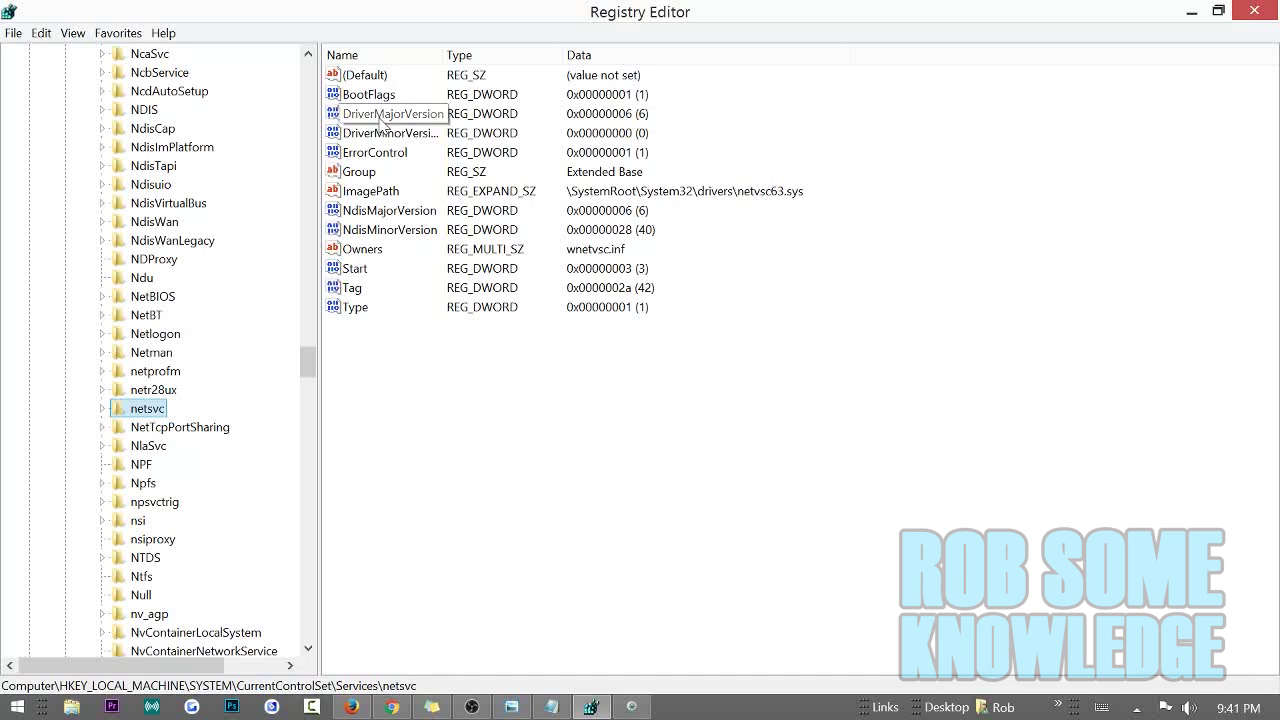
pyautogui.click(389, 193)
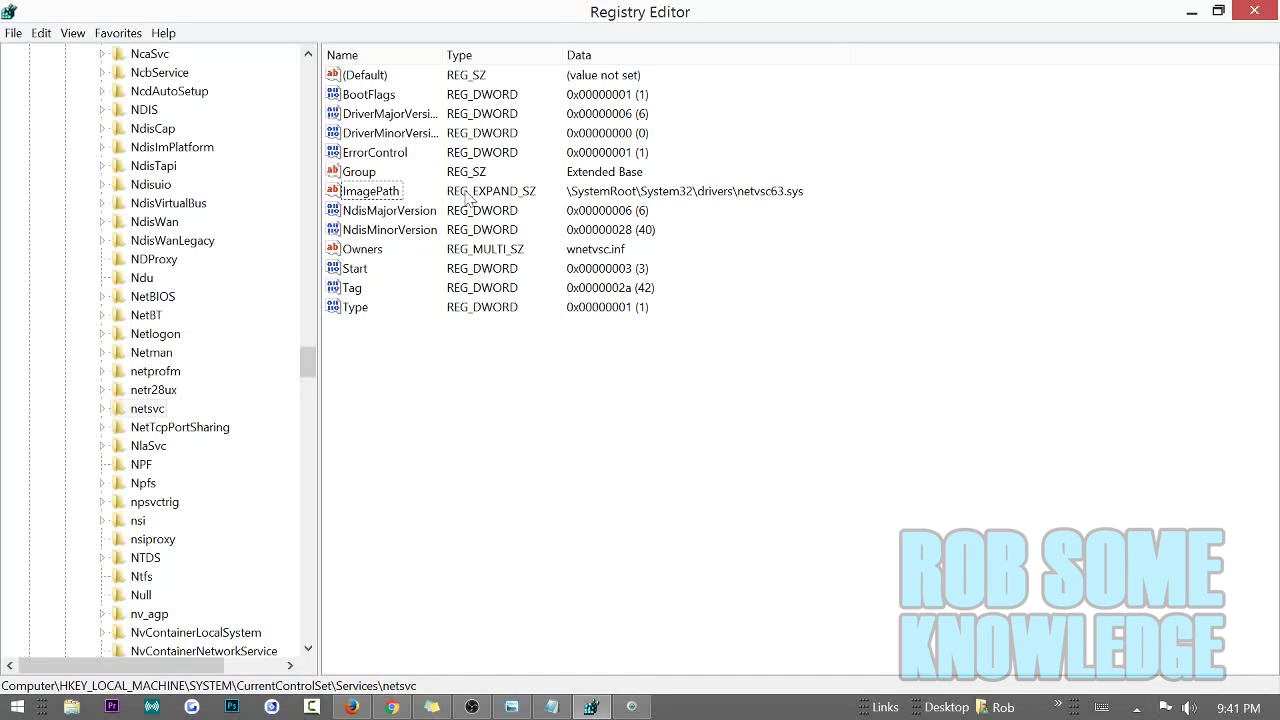
pyautogui.rightClick(391, 196)
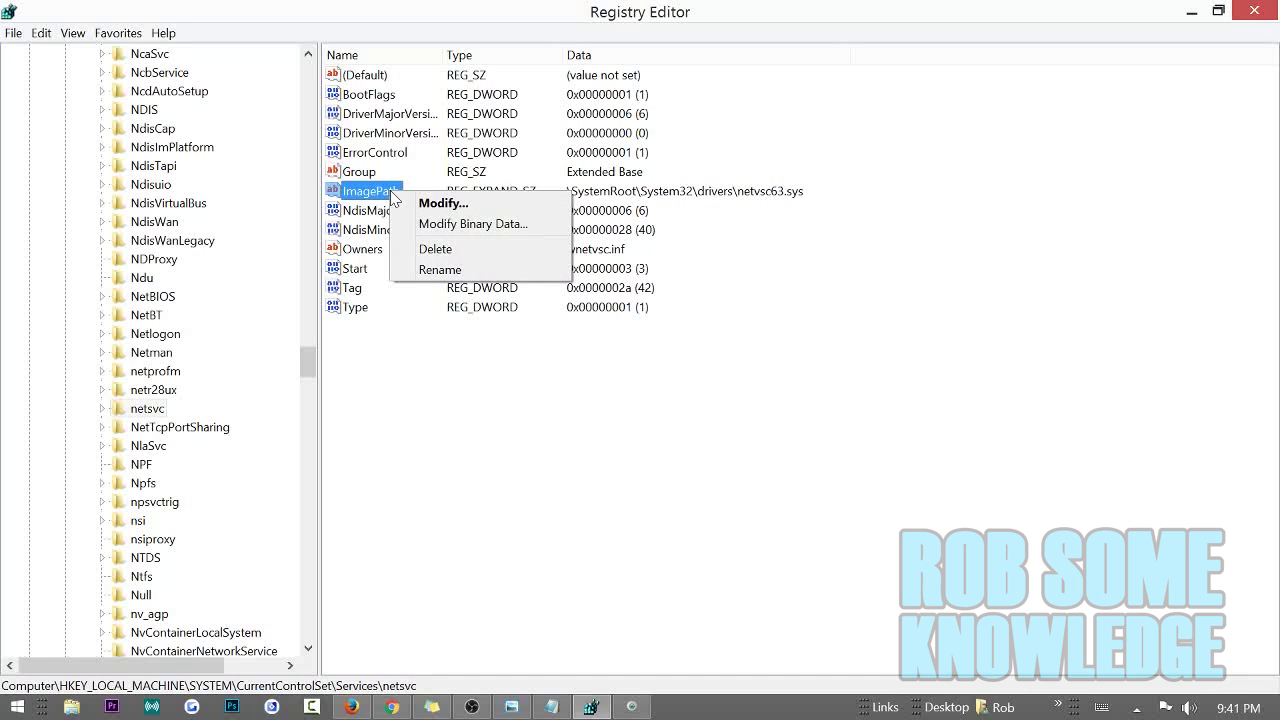
pyautogui.click(445, 204)
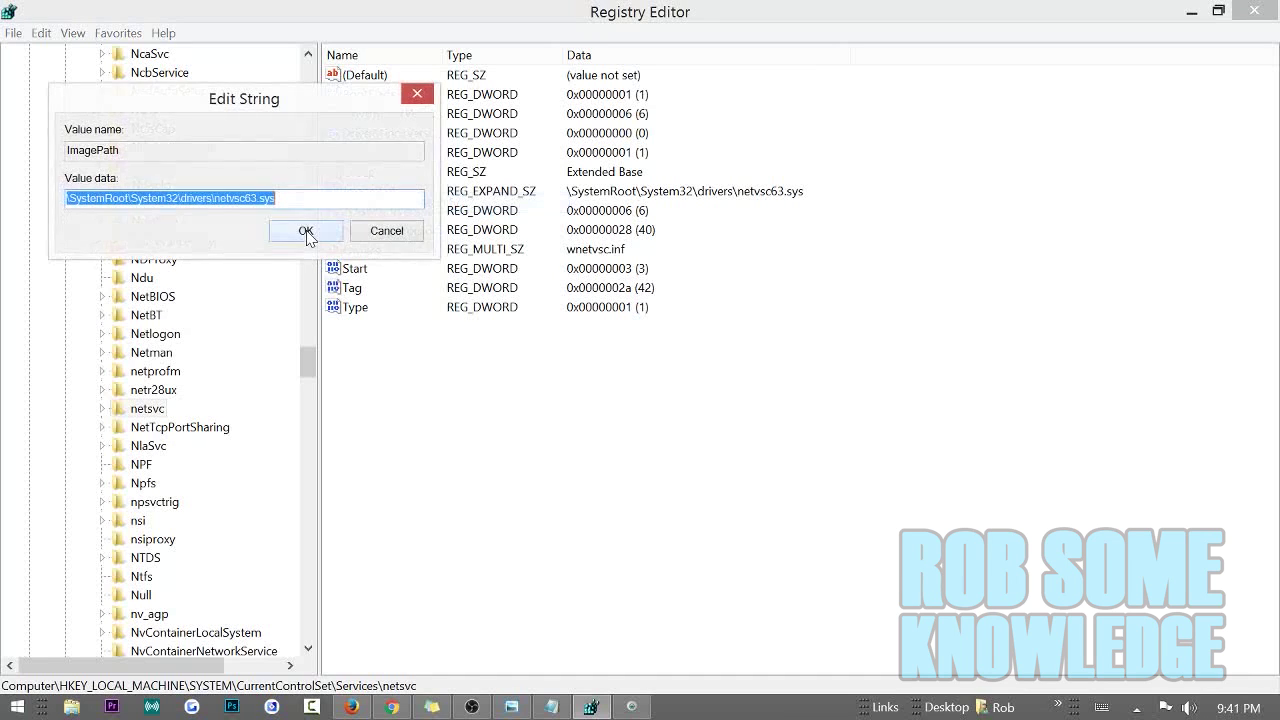
pyautogui.click(241, 198)
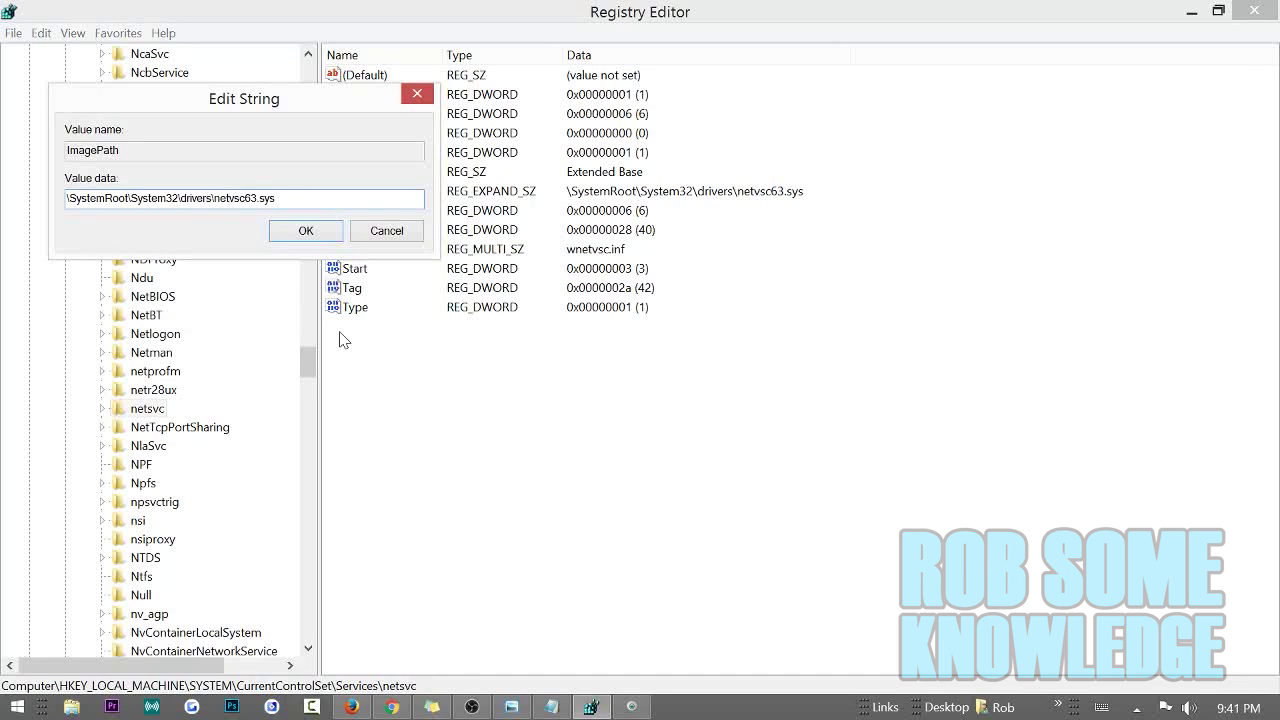
pyautogui.press('Delete')
pyautogui.press('Delete')
pyautogui.press('Delete')
pyautogui.write('vsc')
pyautogui.click(305, 231)
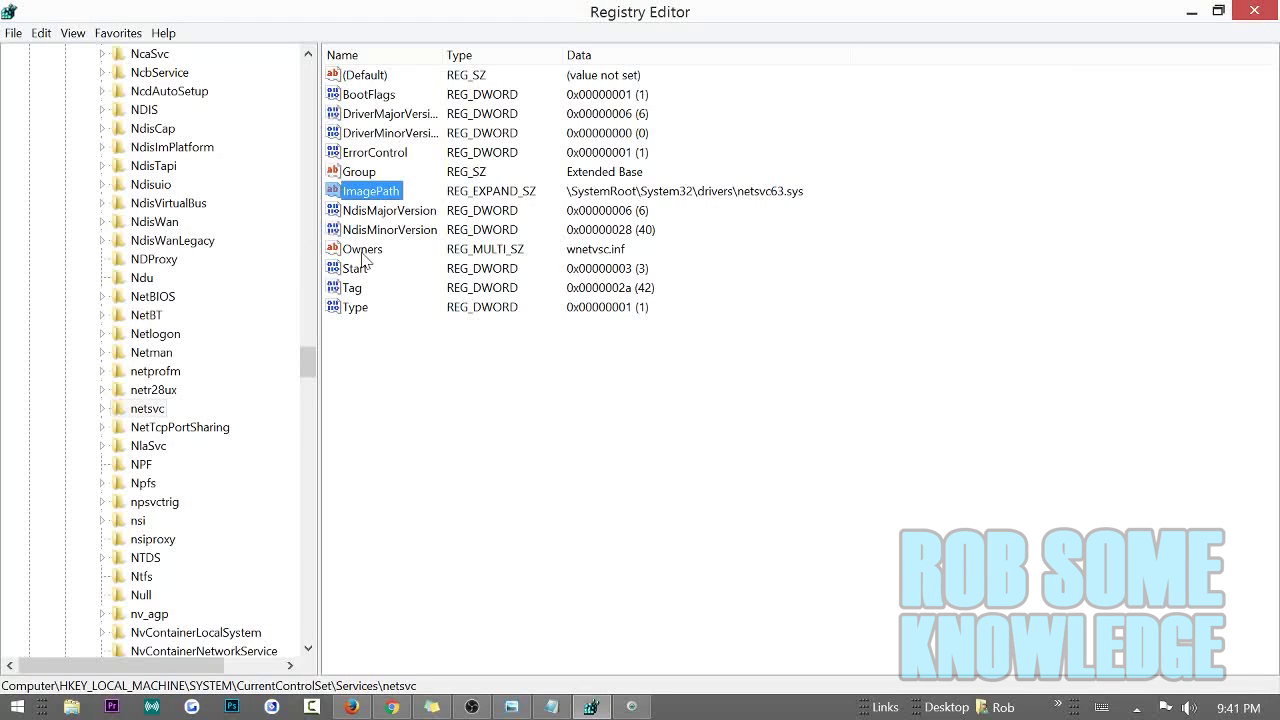
pyautogui.click(362, 252)
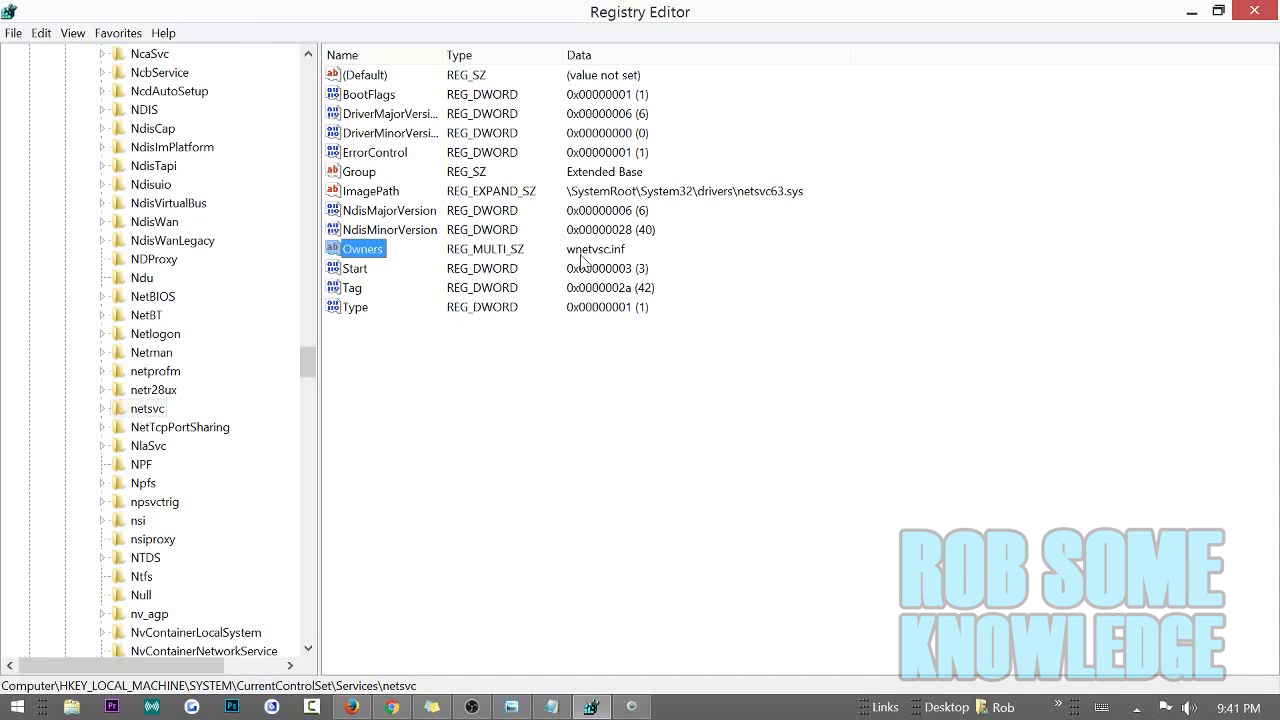
# Step: Edit the Owners value data from wnetvsc.inf to wnetsvc.inf
pyautogui.rightClick(360, 252)
pyautogui.click(412, 262)
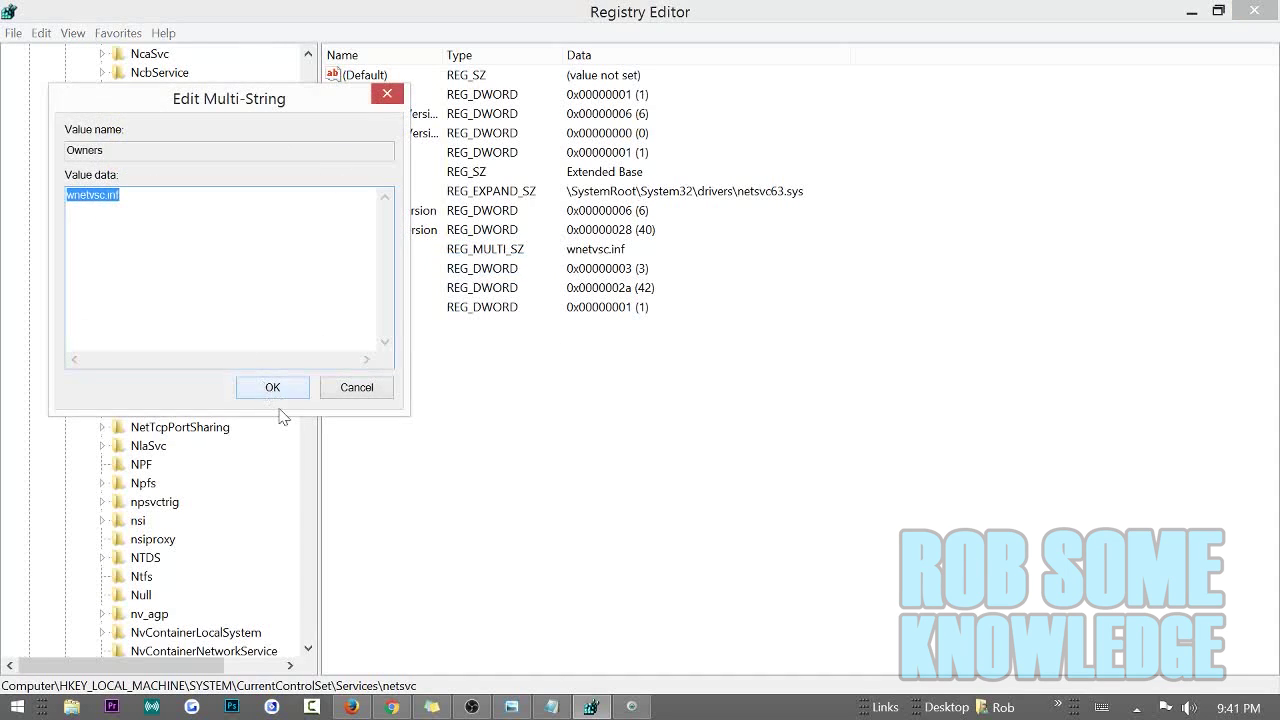
pyautogui.click(105, 195)
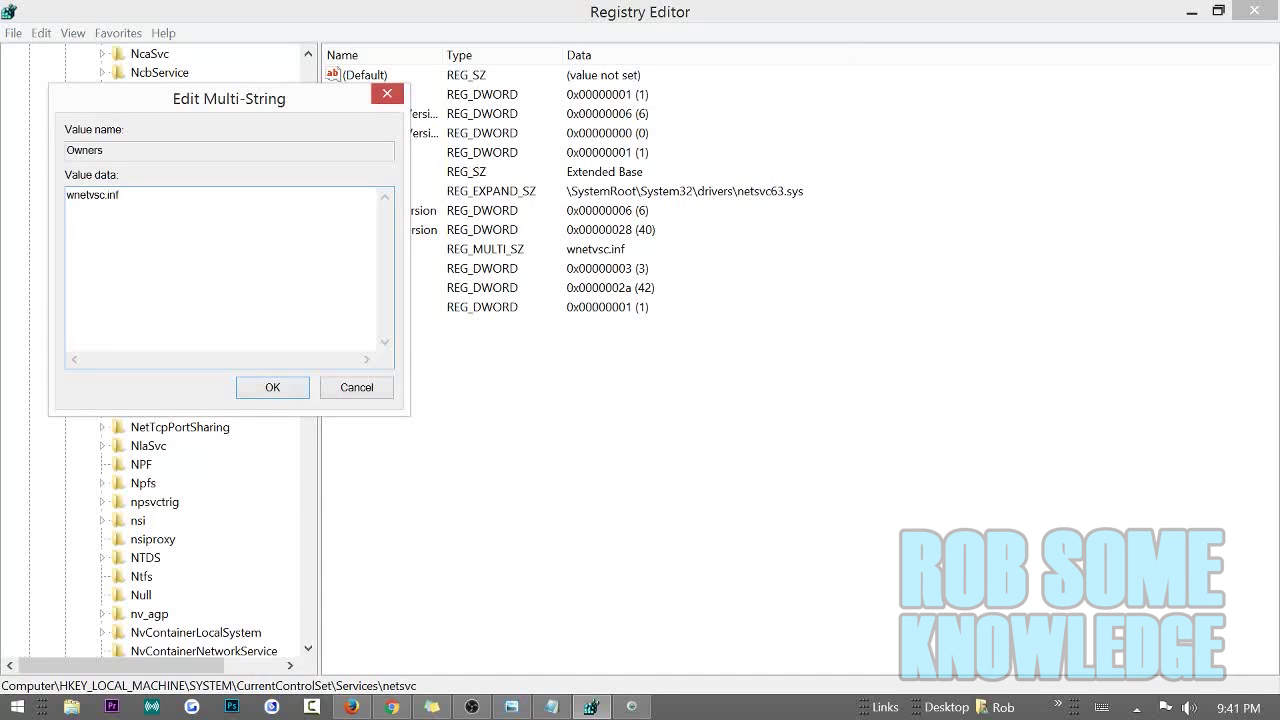
pyautogui.press('BackSpace')
pyautogui.press('BackSpace')
pyautogui.press('BackSpace')
pyautogui.write('svc')
pyautogui.click(272, 387)
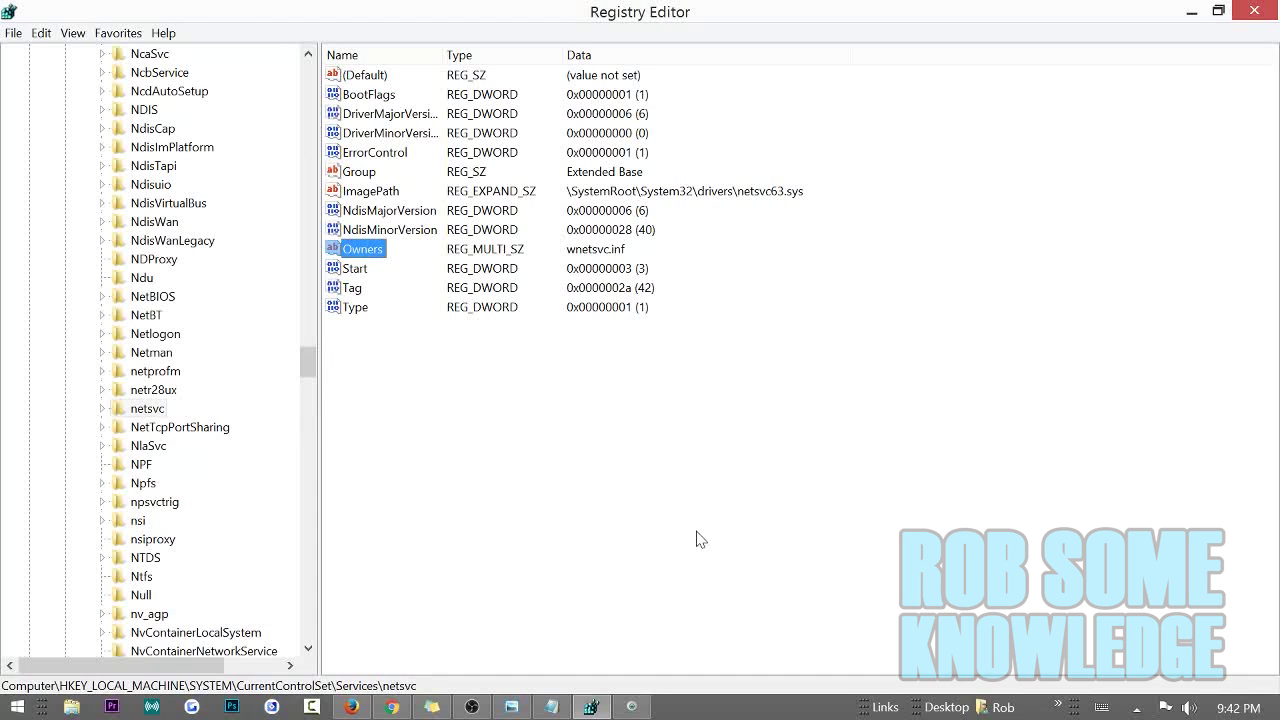